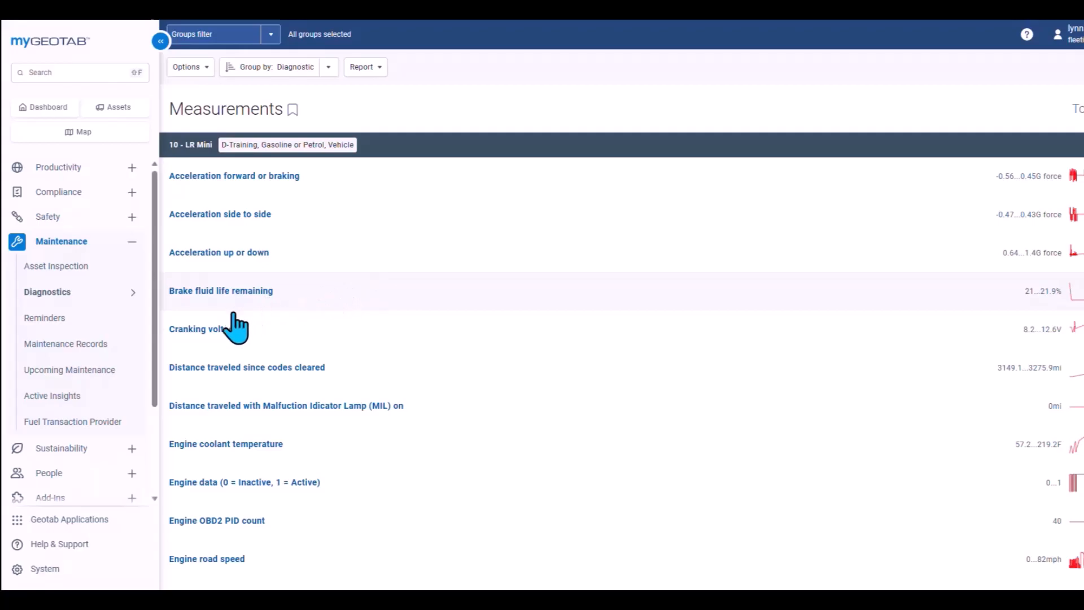
Open the "3000 mile check up, oil, windshield wiper" maintenance reminder from the Reminders list
click(109, 324)
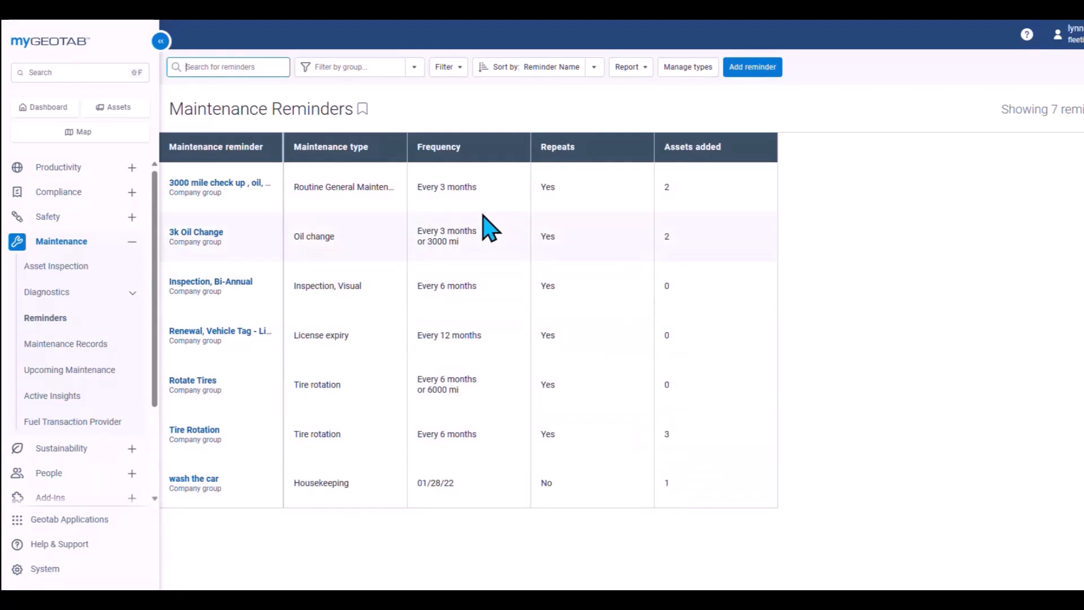
click(212, 188)
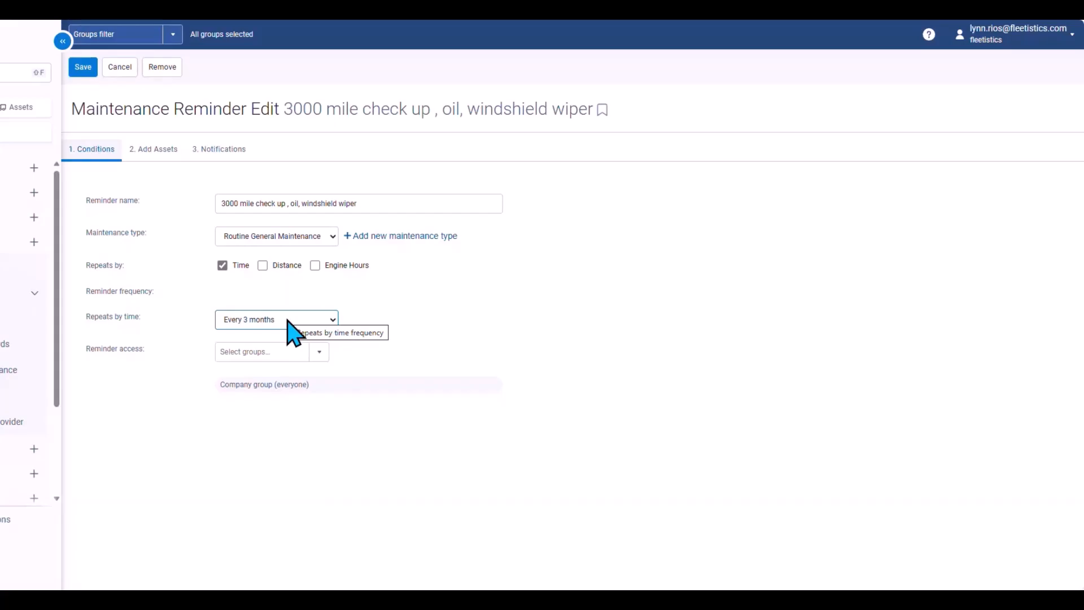
Make the reminder also repeat by distance, every 3000 mi
click(263, 265)
click(249, 352)
text(3000)
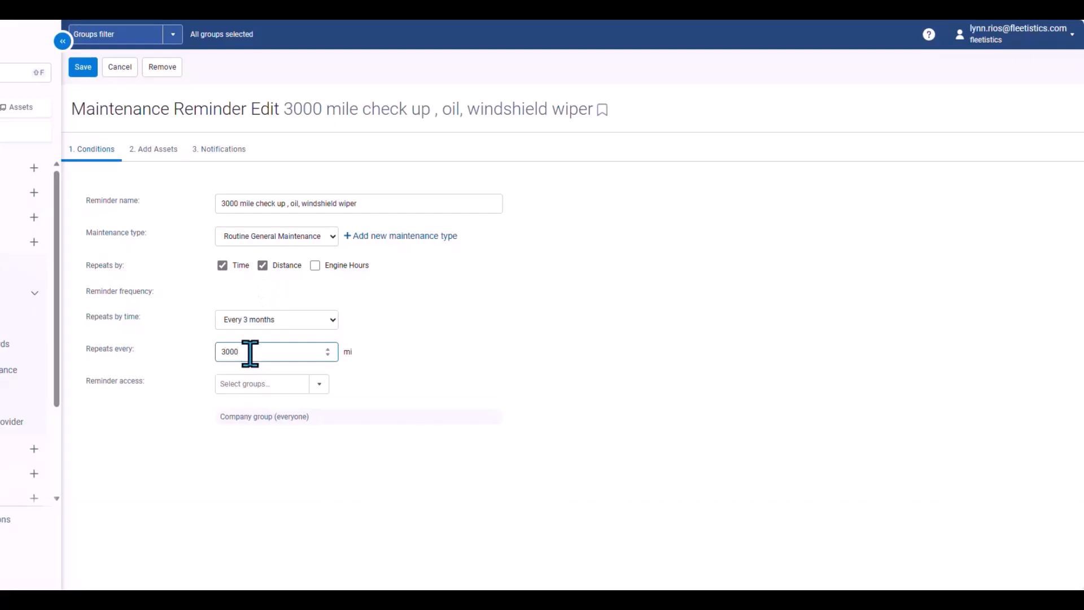
click(316, 385)
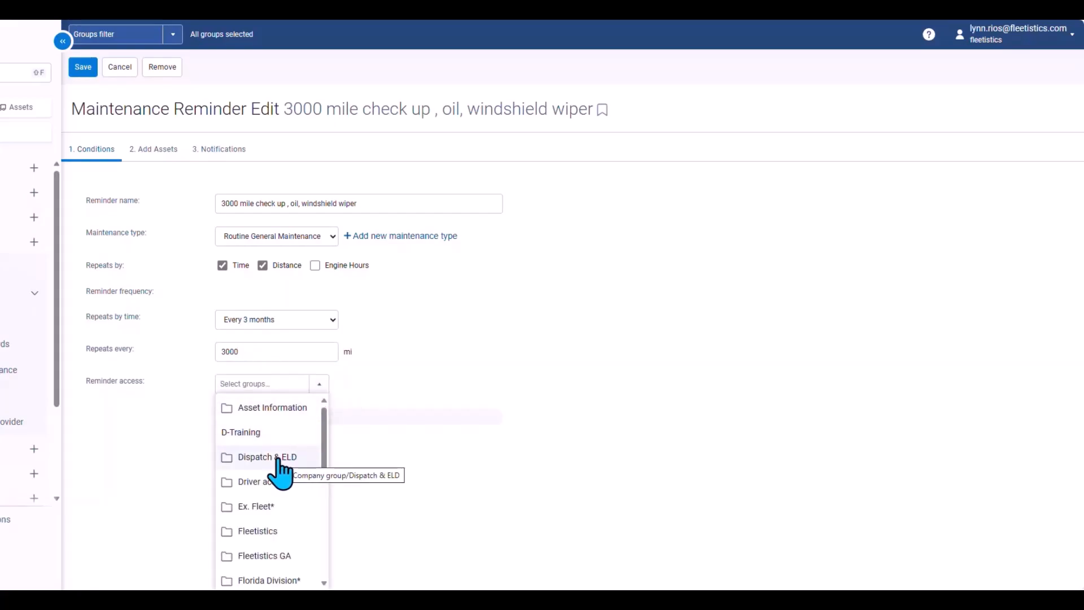
click(252, 436)
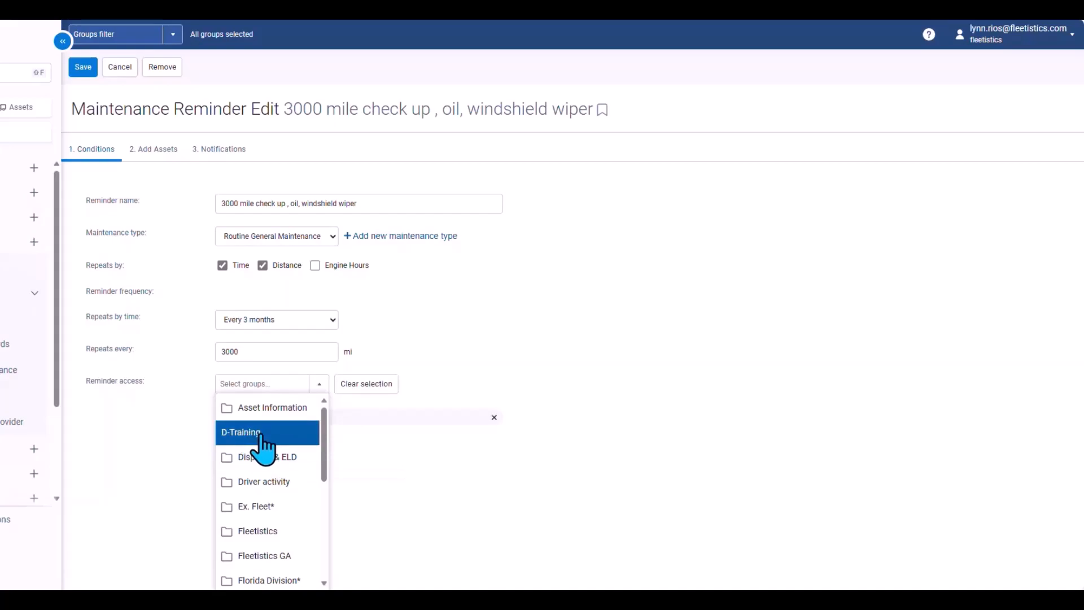
click(382, 465)
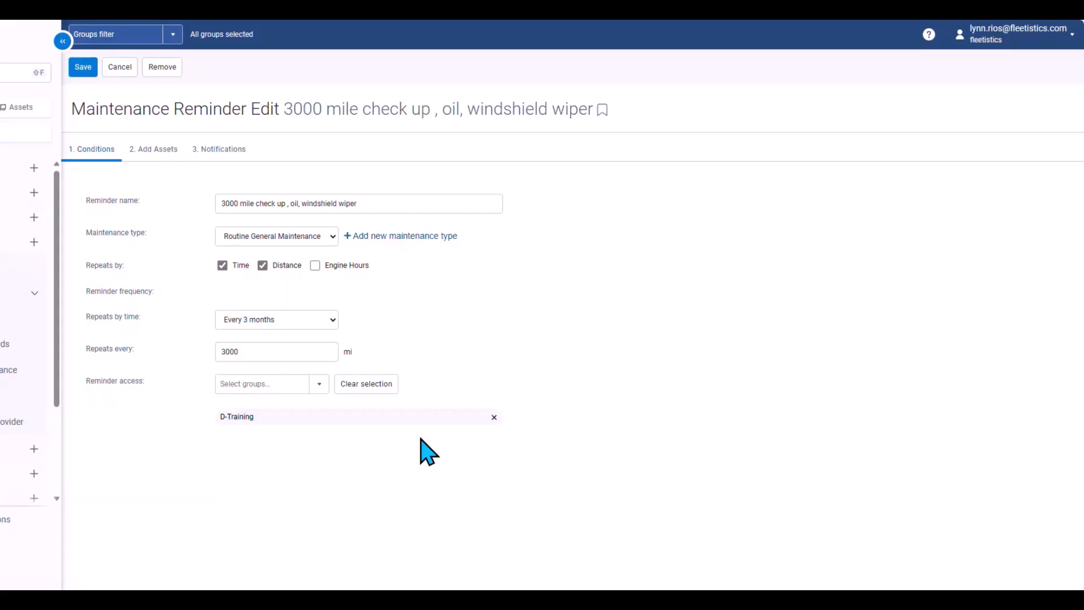
click(494, 418)
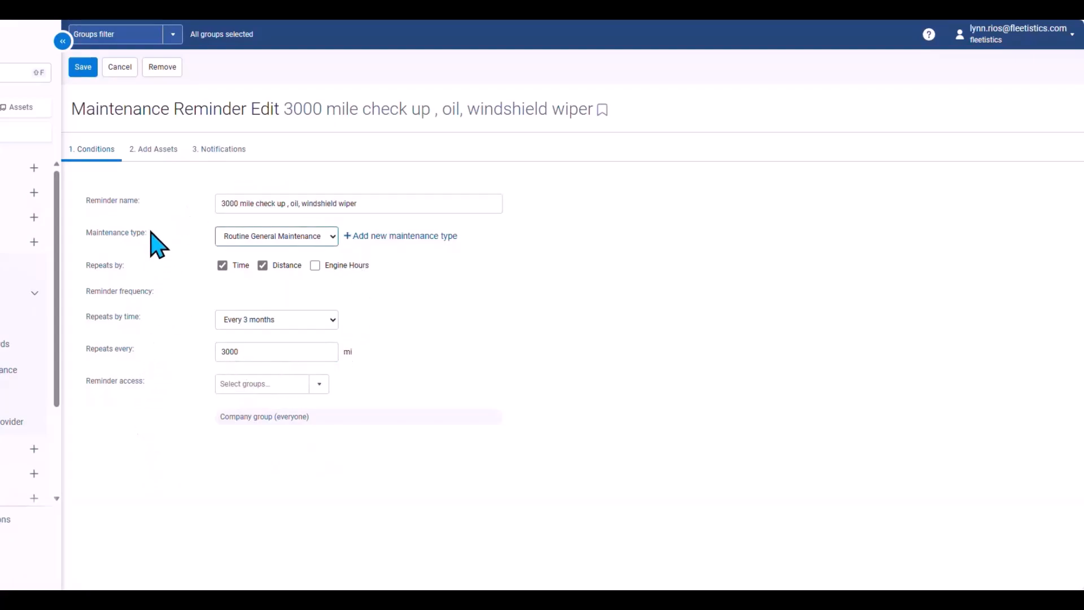
Attach the asset 152 - KS - Subaru to the reminder
click(151, 171)
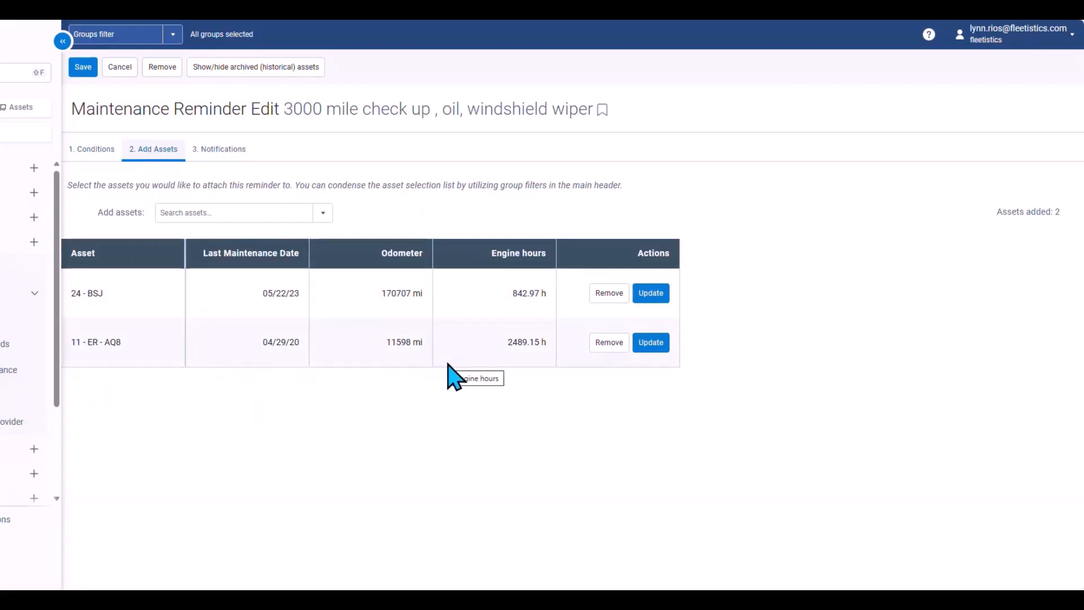
click(323, 215)
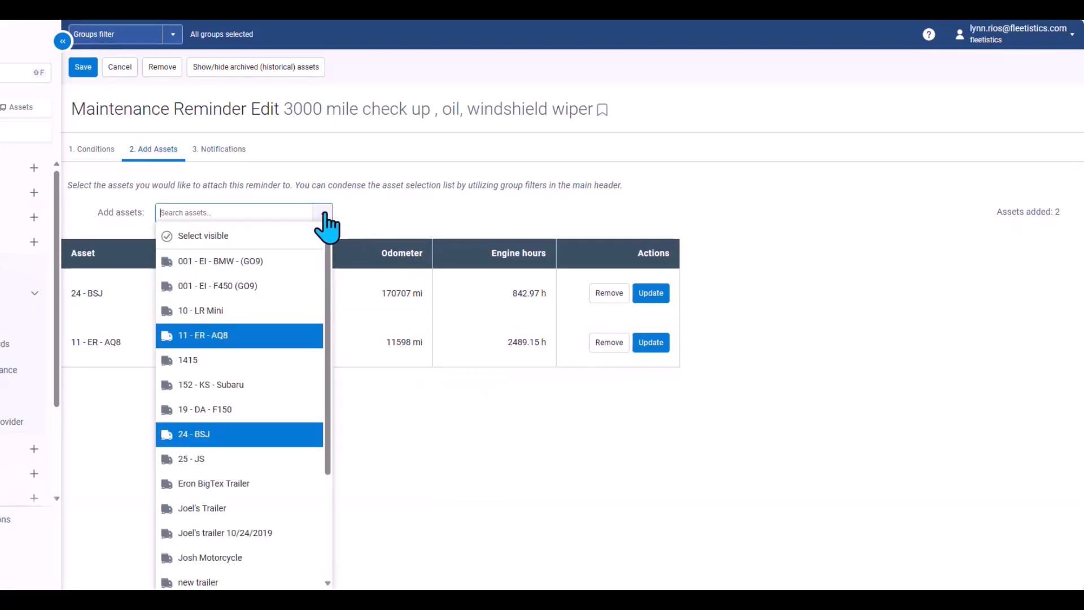
click(291, 390)
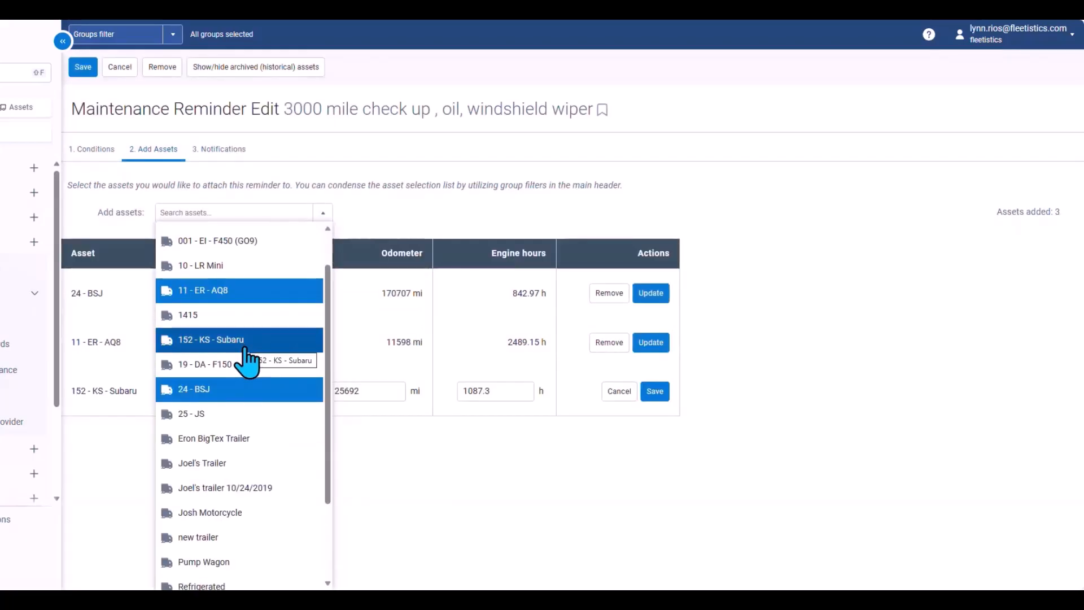
click(421, 483)
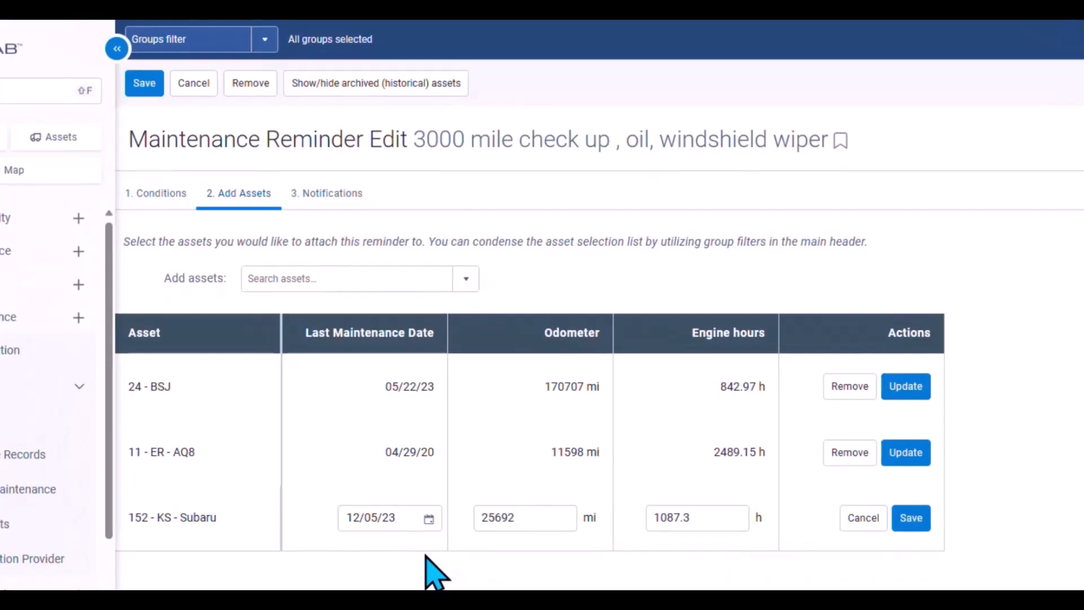
Set the Subaru's last maintenance date to 11/22/23 and save its asset row
click(411, 518)
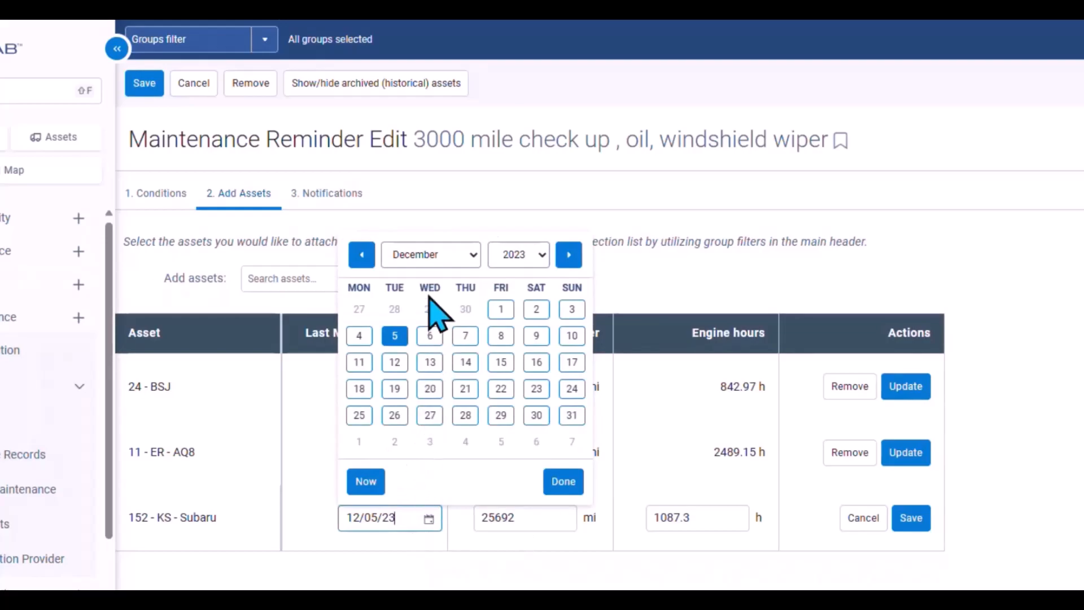
click(361, 255)
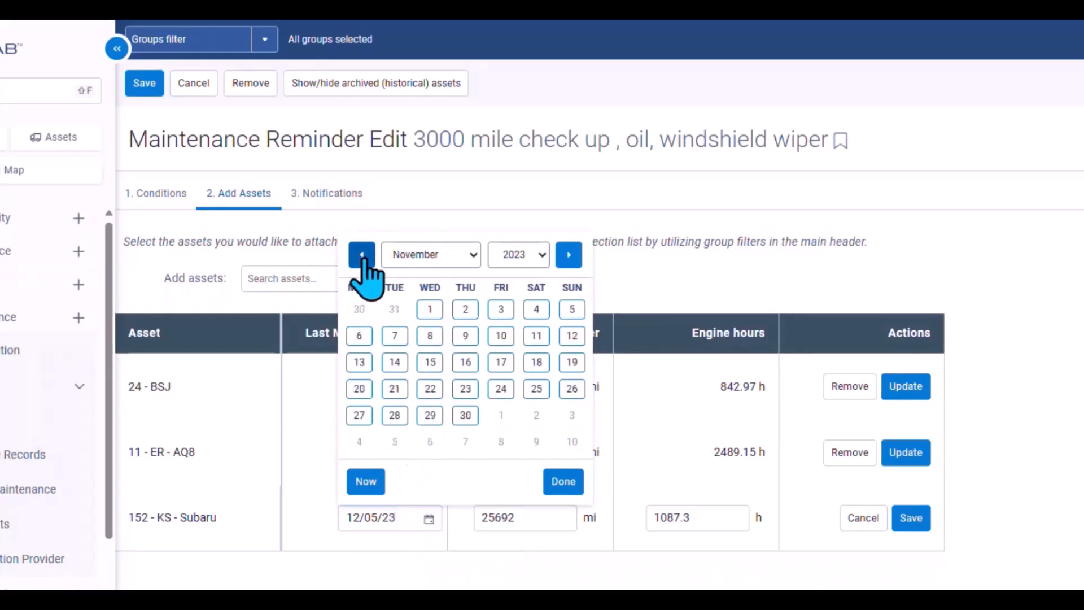
click(430, 367)
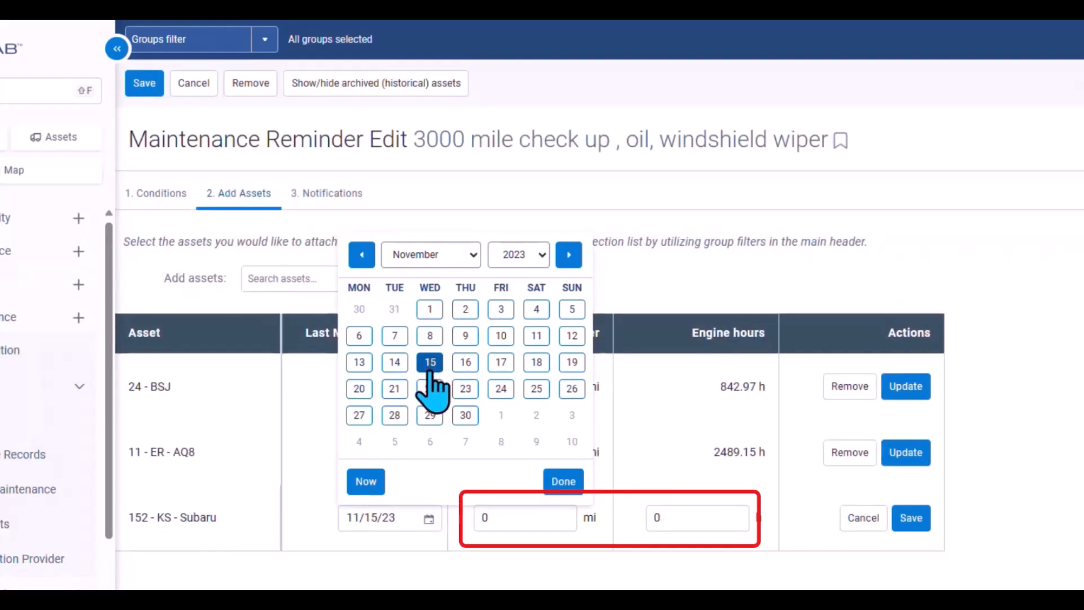
click(429, 389)
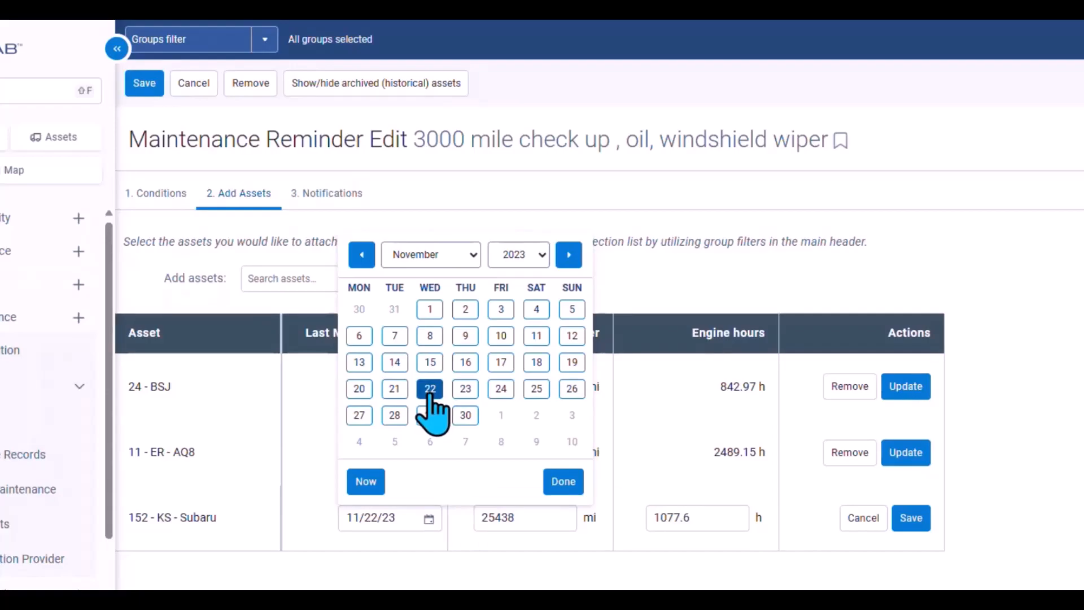
click(563, 484)
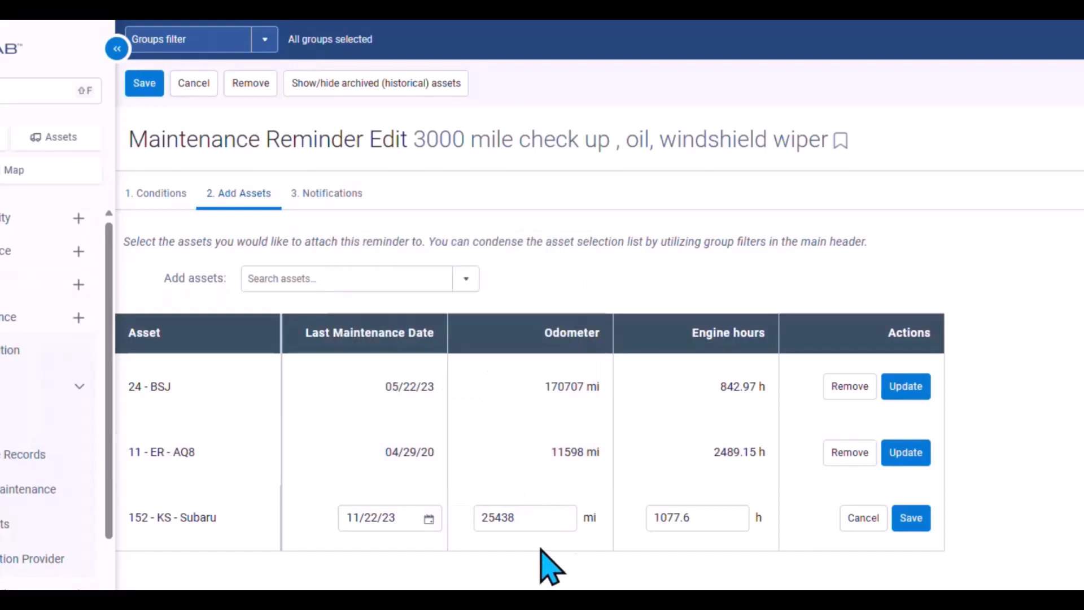
click(532, 518)
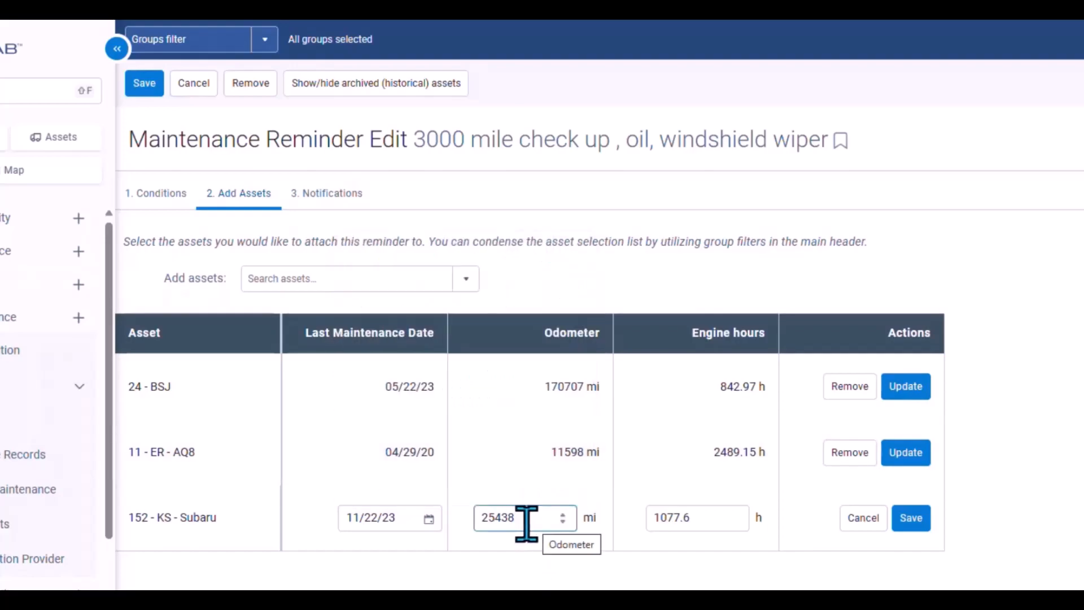
click(905, 515)
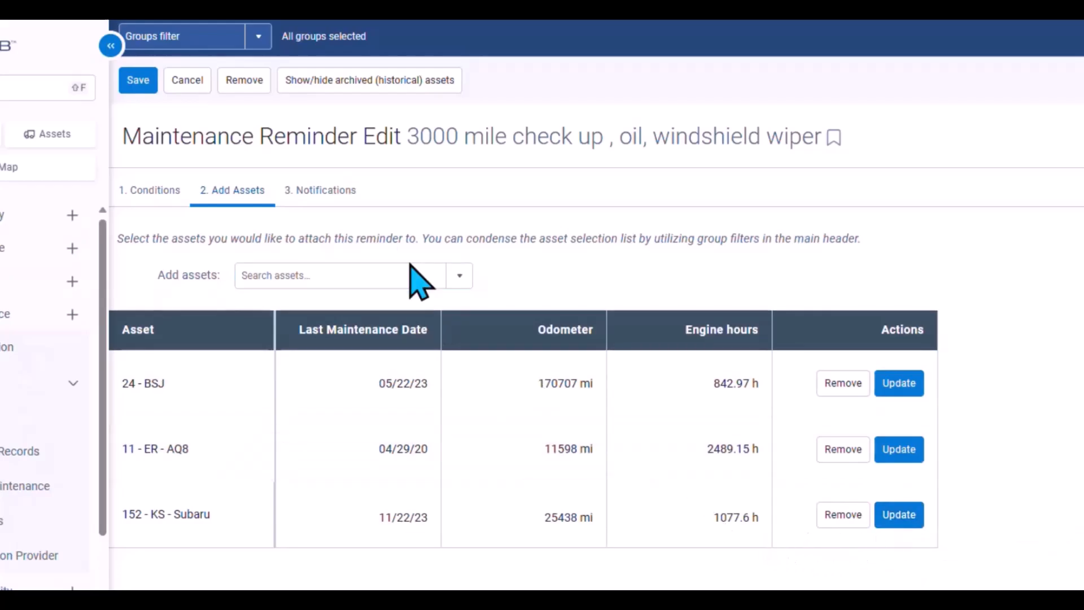
Add an Email to user notification for a fleet user's e-mail address, triggered 10 days or 500 mi before due
click(311, 195)
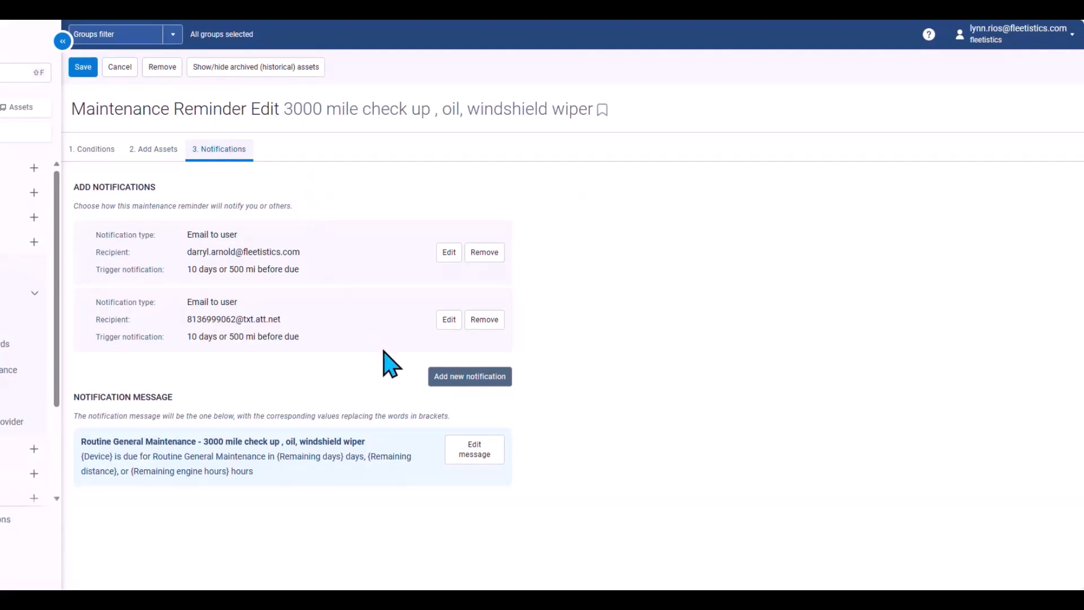
click(455, 376)
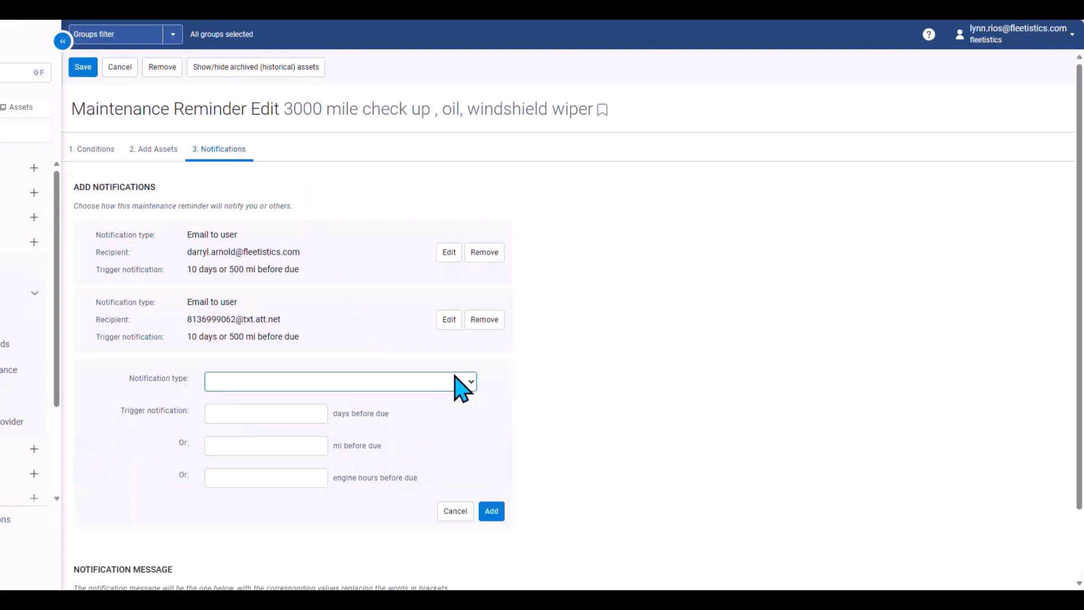
click(368, 384)
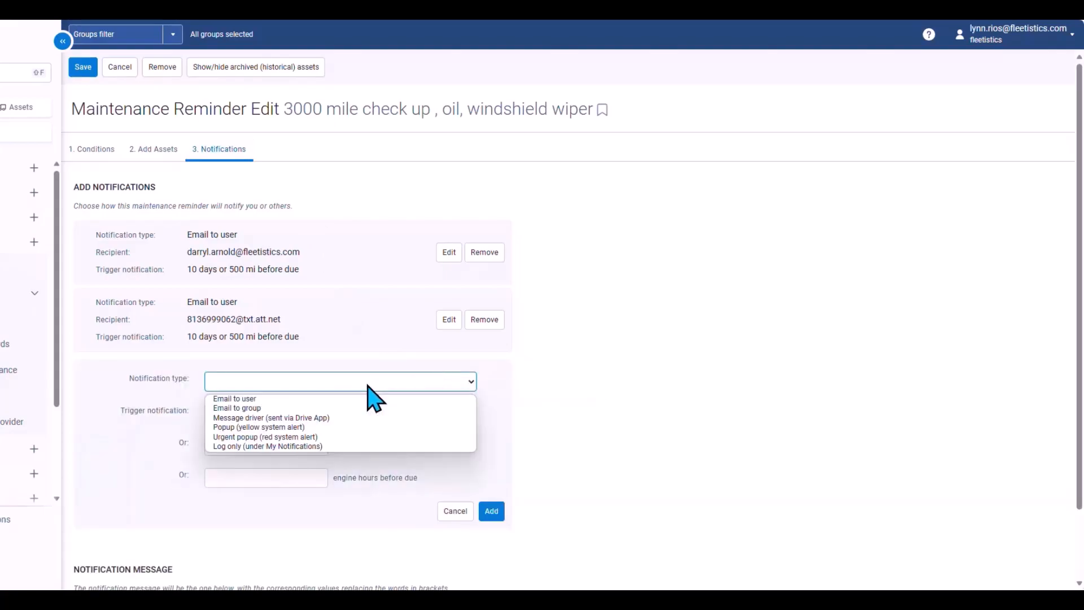
click(319, 399)
click(321, 413)
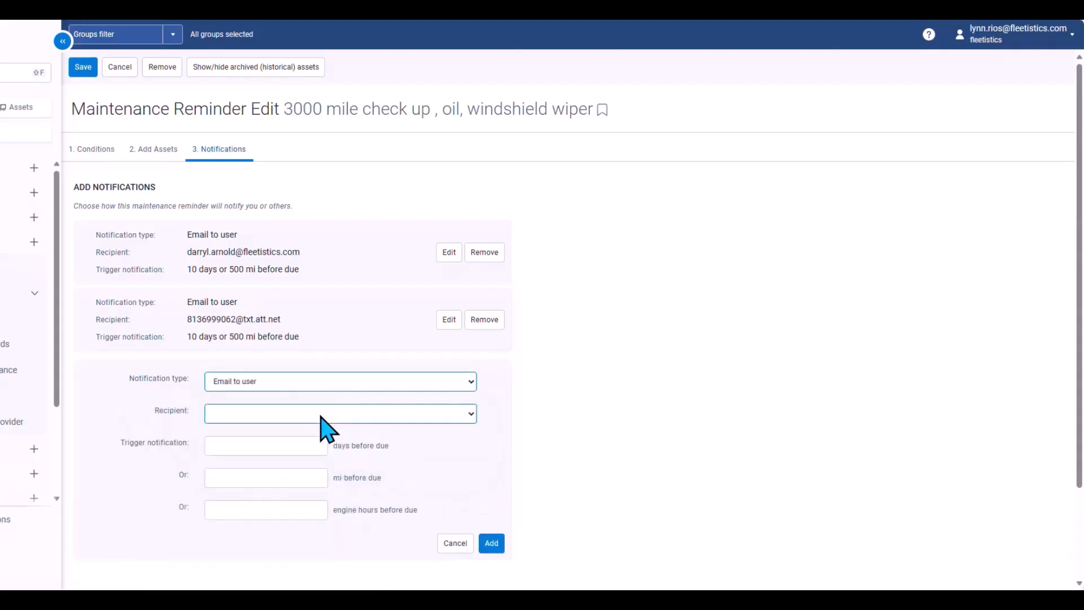
scroll(323, 384, down, 5)
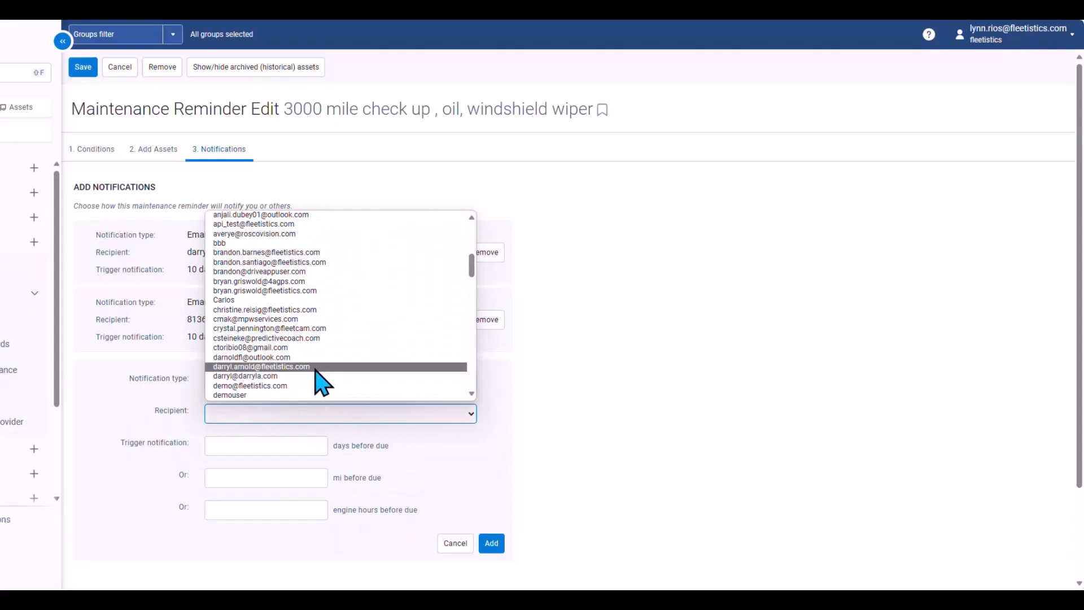
click(315, 368)
click(294, 447)
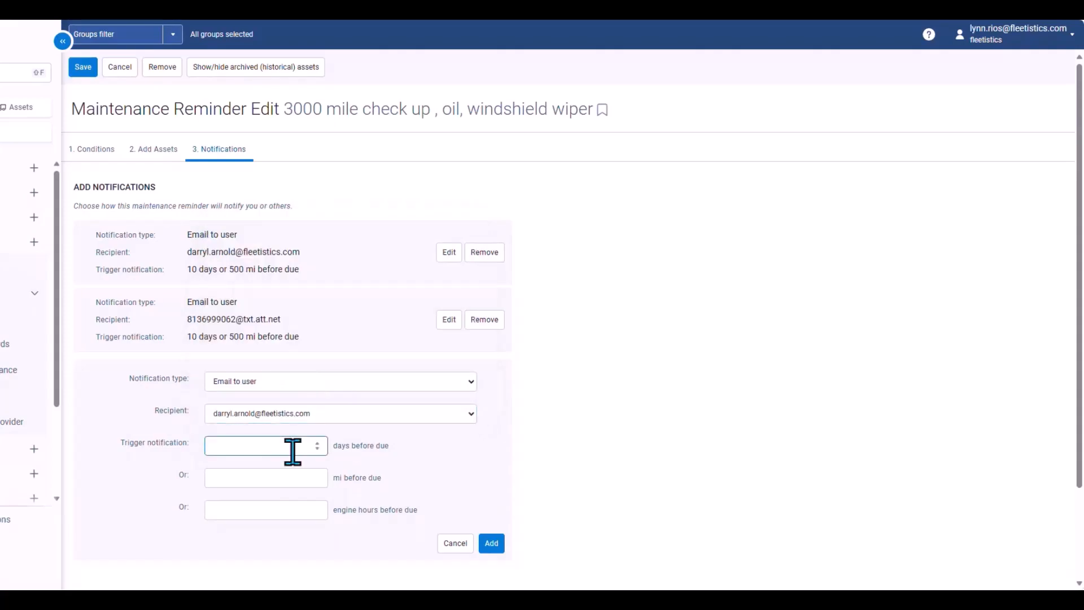
text(10)
click(280, 478)
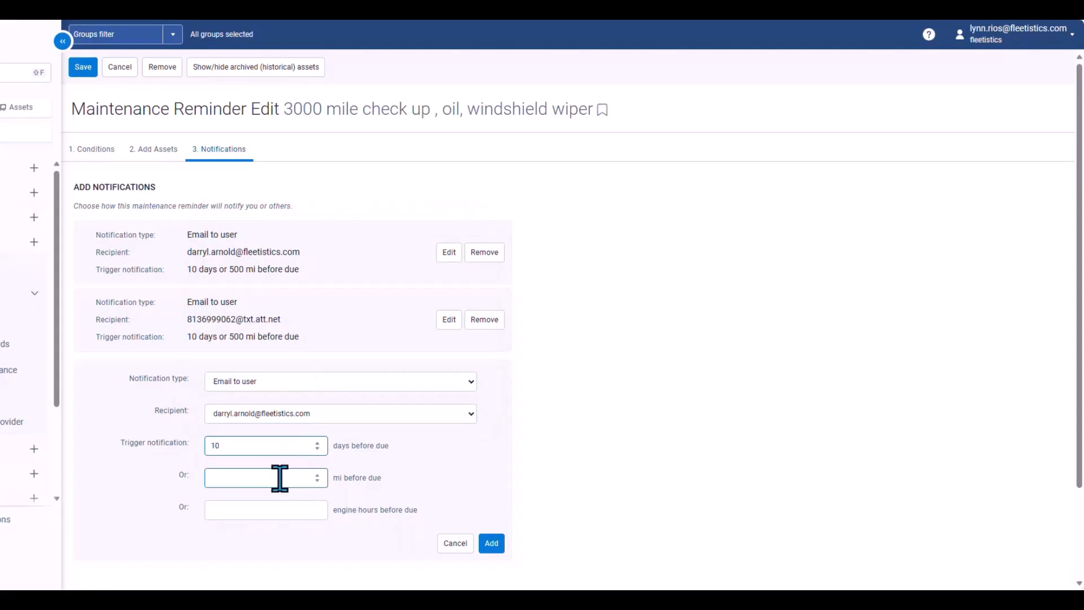
text(500)
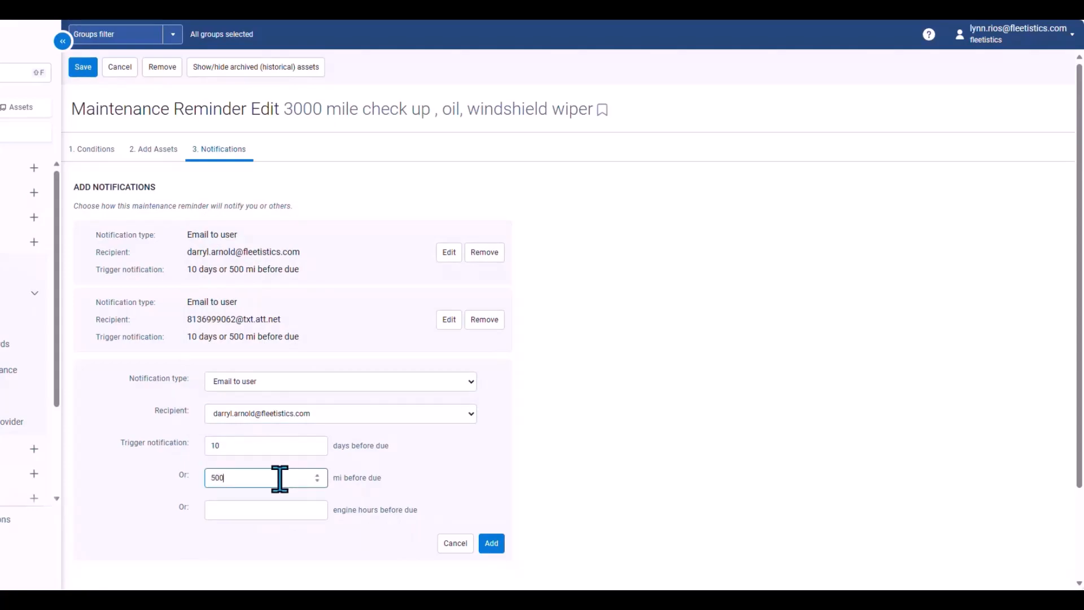
click(492, 544)
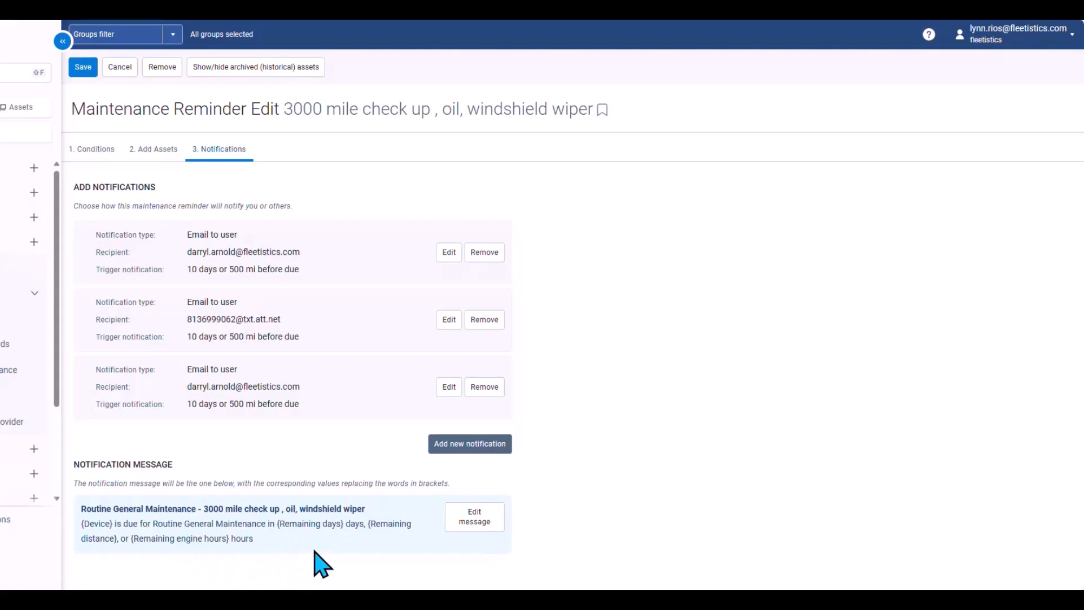
click(469, 517)
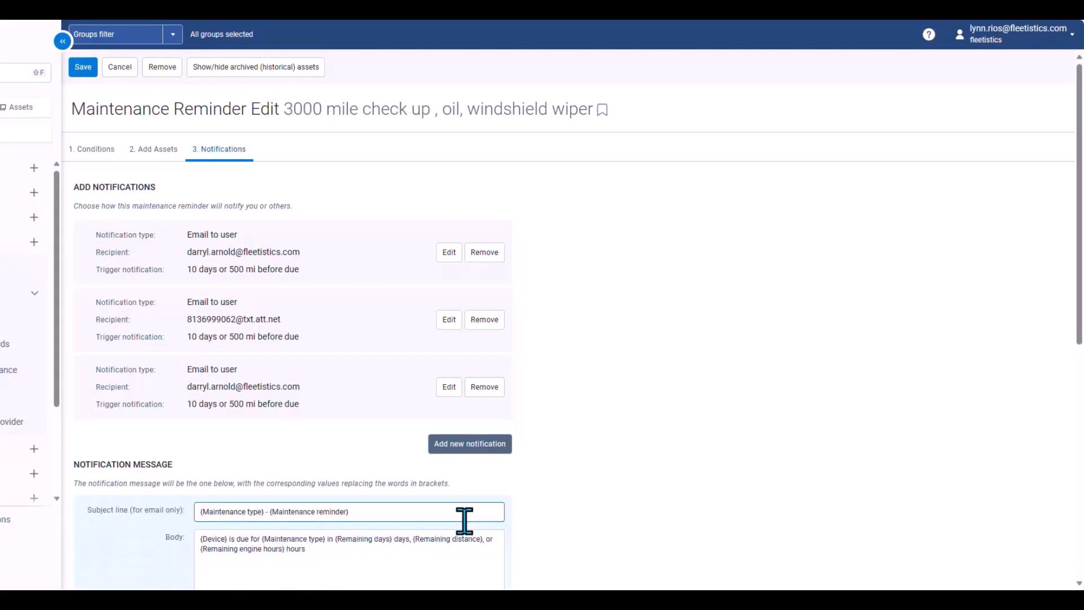
scroll(744, 552, down, 3)
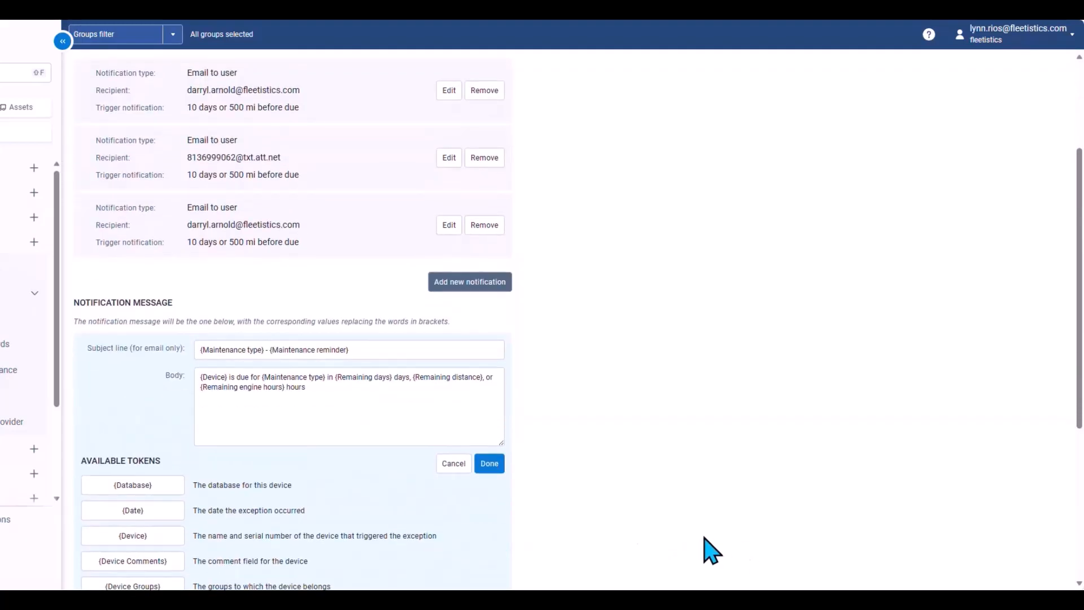
click(453, 464)
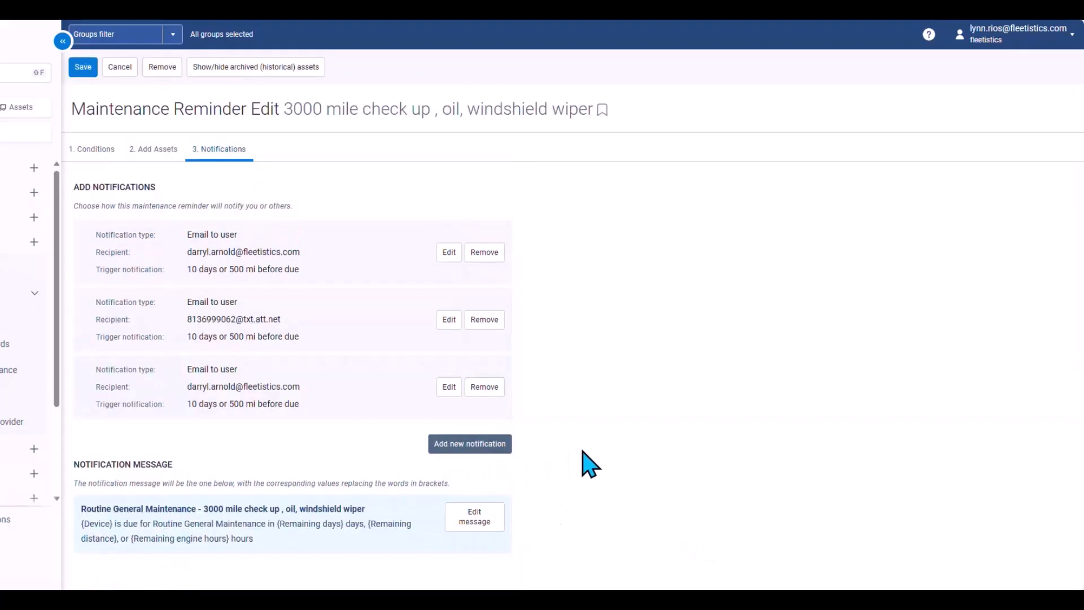
Remove the newly added third notification
click(485, 387)
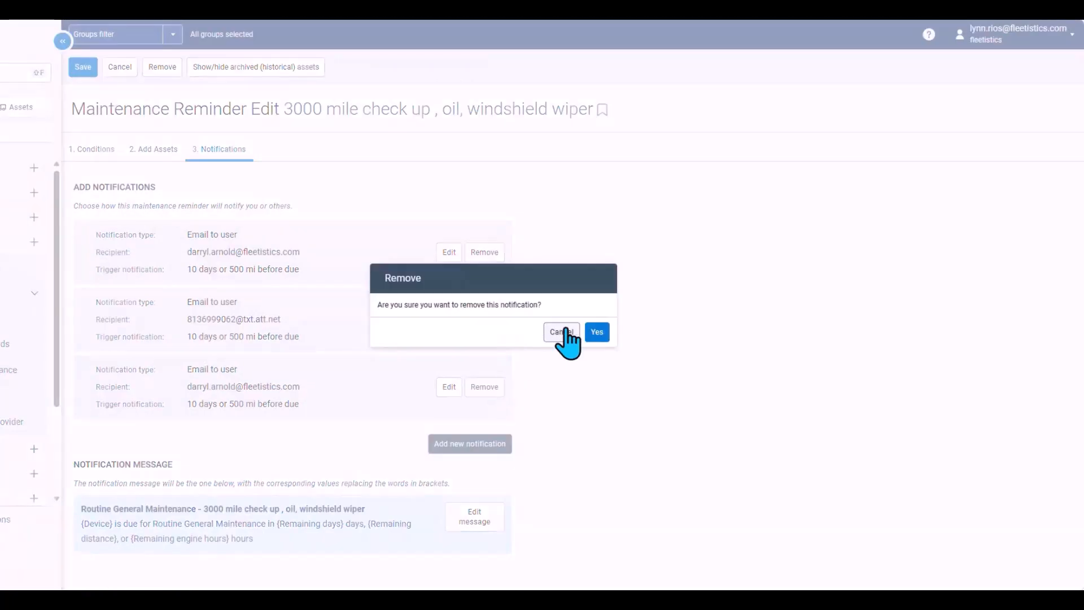
click(598, 332)
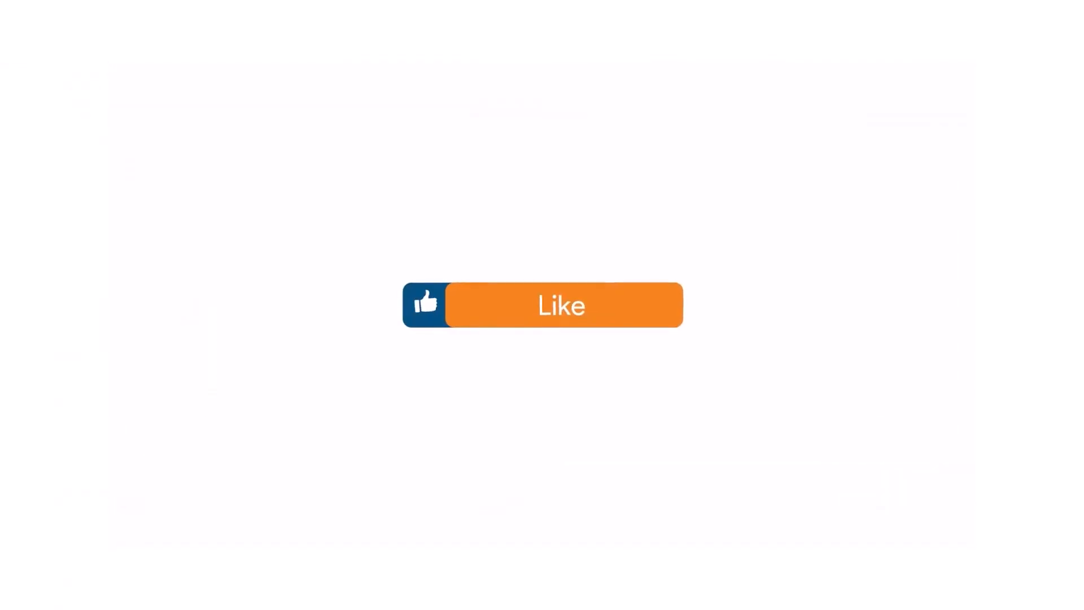